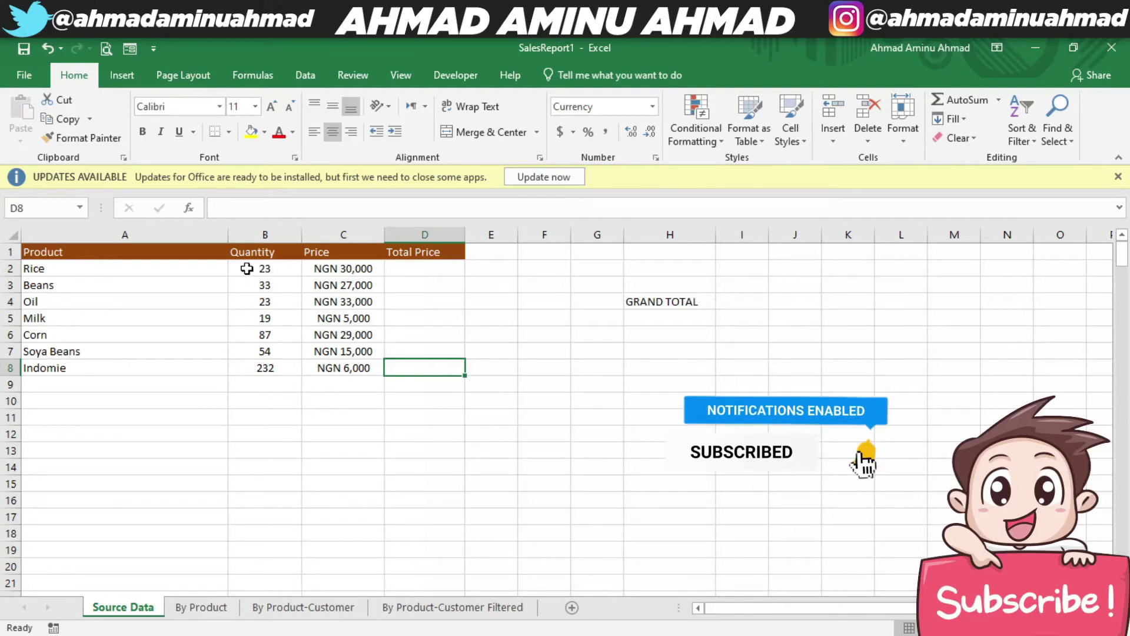
{"action": "left_click_drag", "start_coordinate": [246, 270], "coordinate": [254, 367]}
{"action": "left_click_drag", "start_coordinate": [357, 268], "coordinate": [356, 352]}
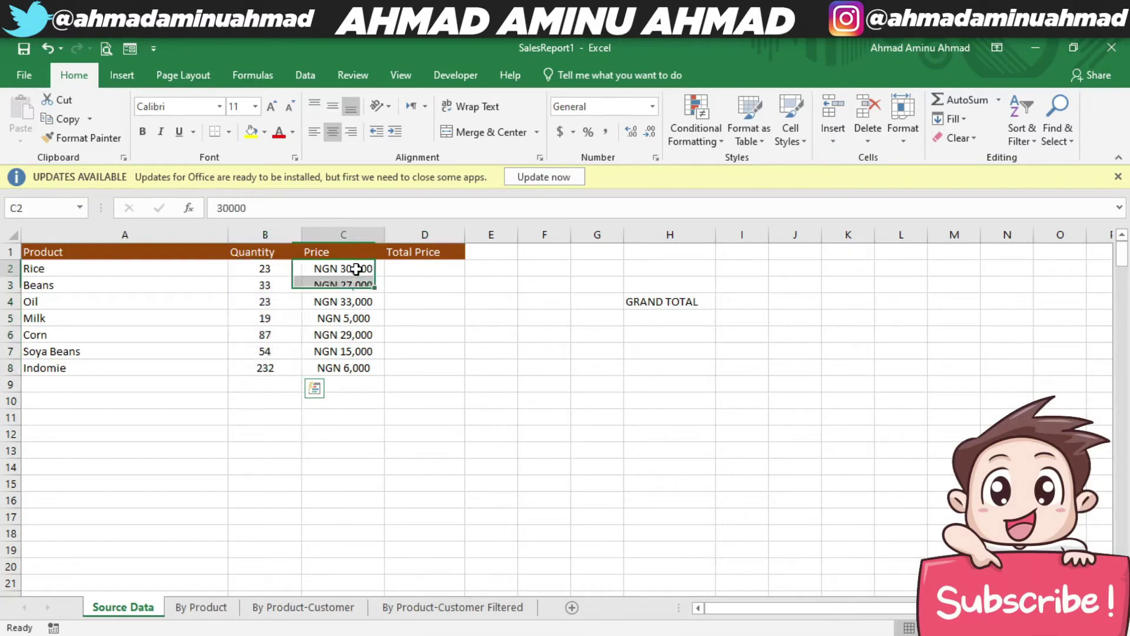
{"action": "left_click", "coordinate": [324, 270]}
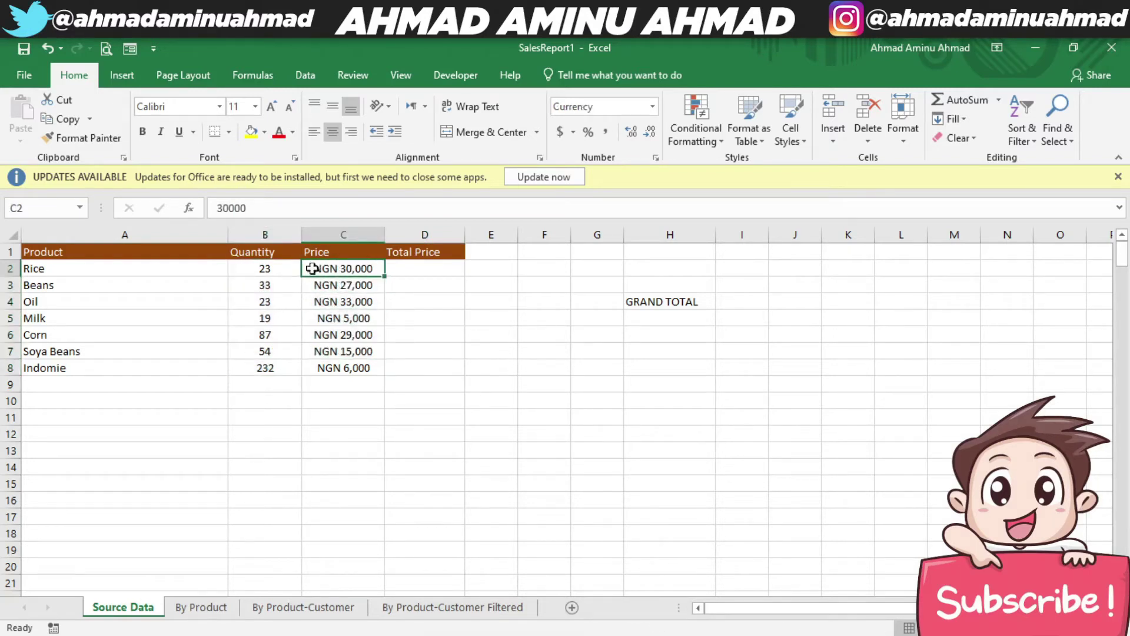
{"action": "left_click", "coordinate": [284, 271]}
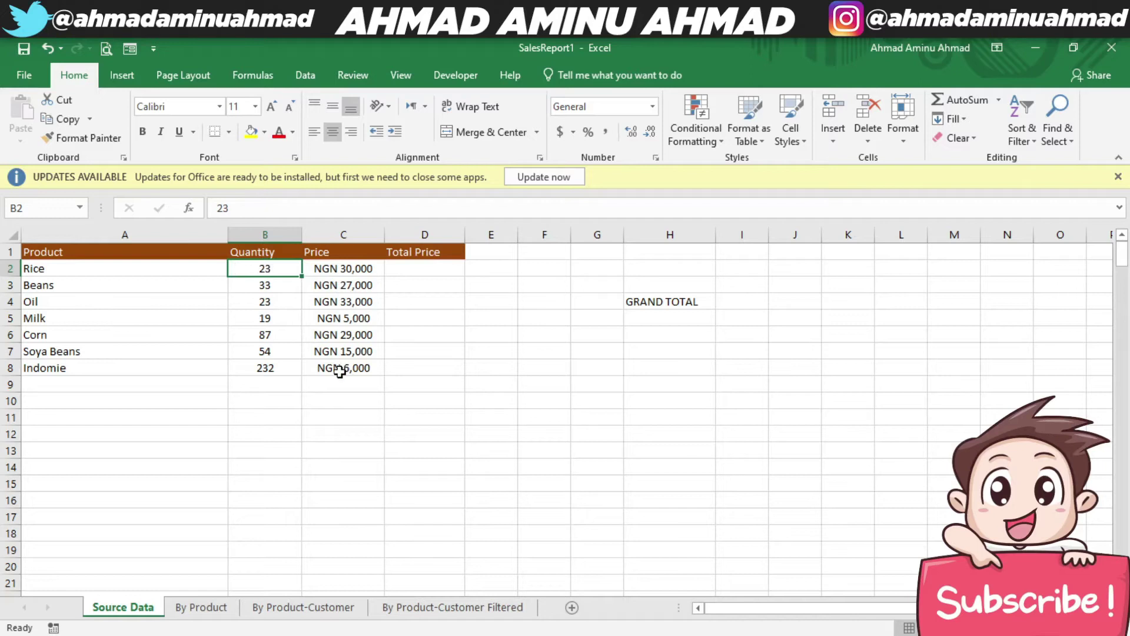
{"action": "left_click_drag", "start_coordinate": [277, 270], "coordinate": [265, 416]}
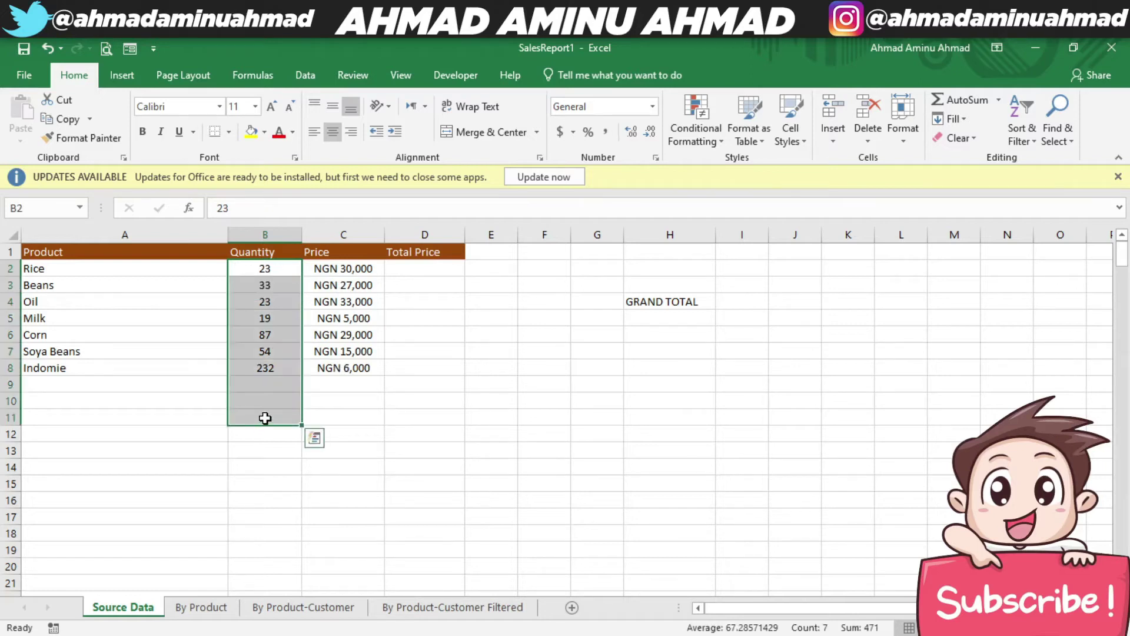
{"action": "left_click_drag", "start_coordinate": [350, 268], "coordinate": [353, 367]}
{"action": "left_click", "coordinate": [315, 438]}
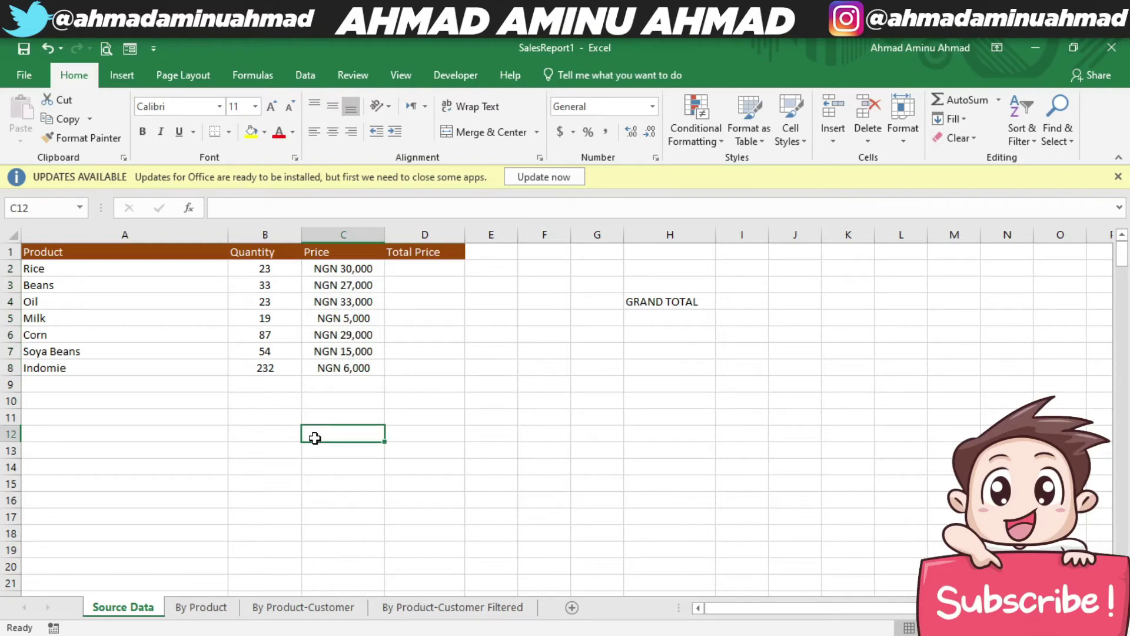
Enter =C2*B2 in D2 to compute Rice's total price of NGN 690,000.
{"action": "left_click", "coordinate": [425, 271]}
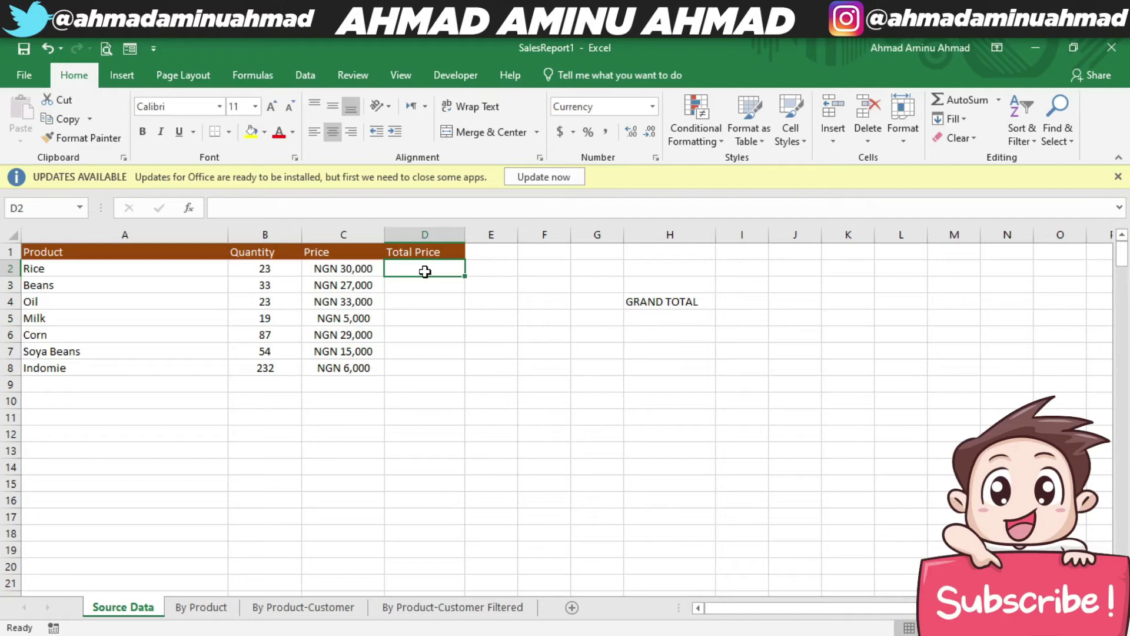
{"action": "type", "text": "="}
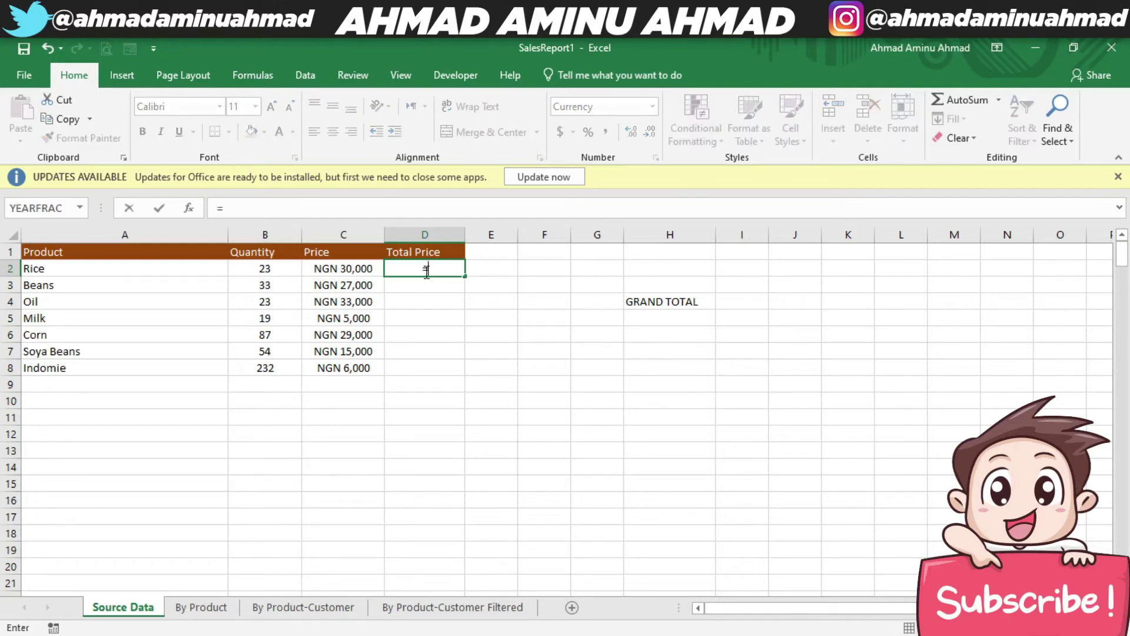
{"action": "type", "text": "SUM("}
{"action": "key", "text": "BackSpace"}
{"action": "key", "text": "BackSpace"}
{"action": "key", "text": "BackSpace"}
{"action": "key", "text": "BackSpace"}
{"action": "left_click", "coordinate": [309, 269]}
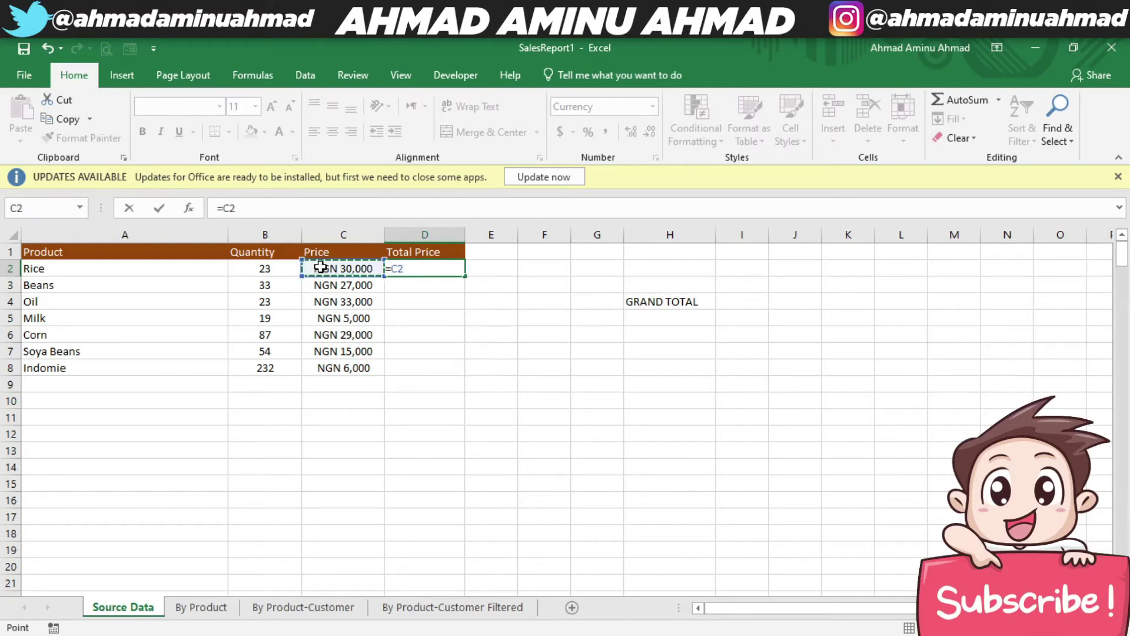
{"action": "type", "text": "*"}
{"action": "left_click", "coordinate": [265, 269]}
{"action": "key", "text": "Return"}
Fill the Total Price formula down through D8 for Indomie.
{"action": "key", "text": "Up"}
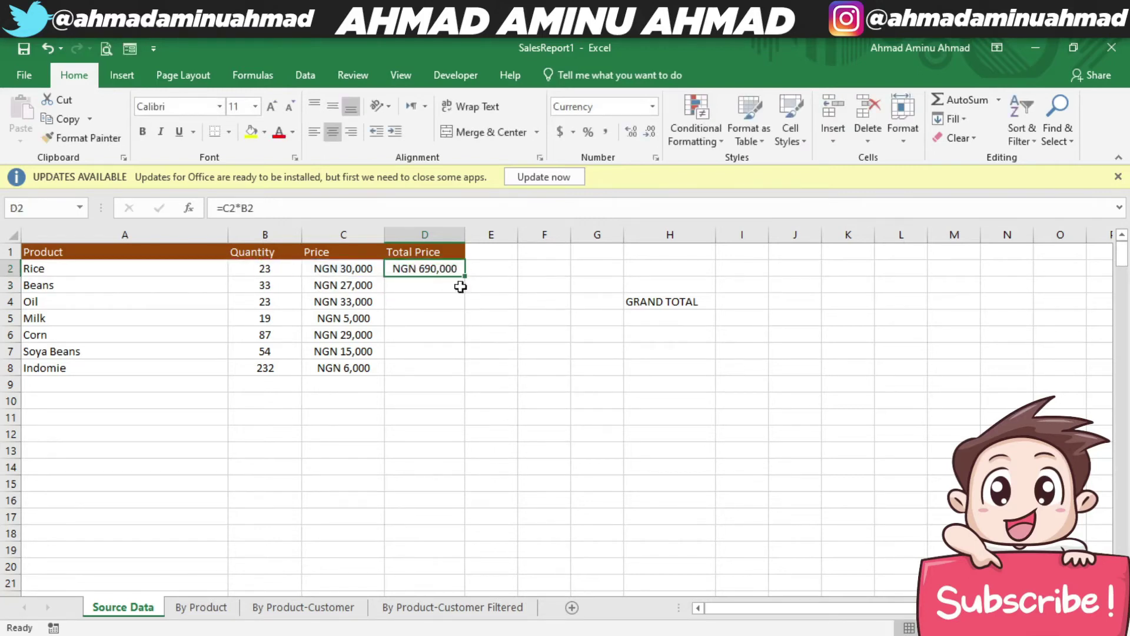
{"action": "left_click_drag", "start_coordinate": [465, 276], "coordinate": [444, 383]}
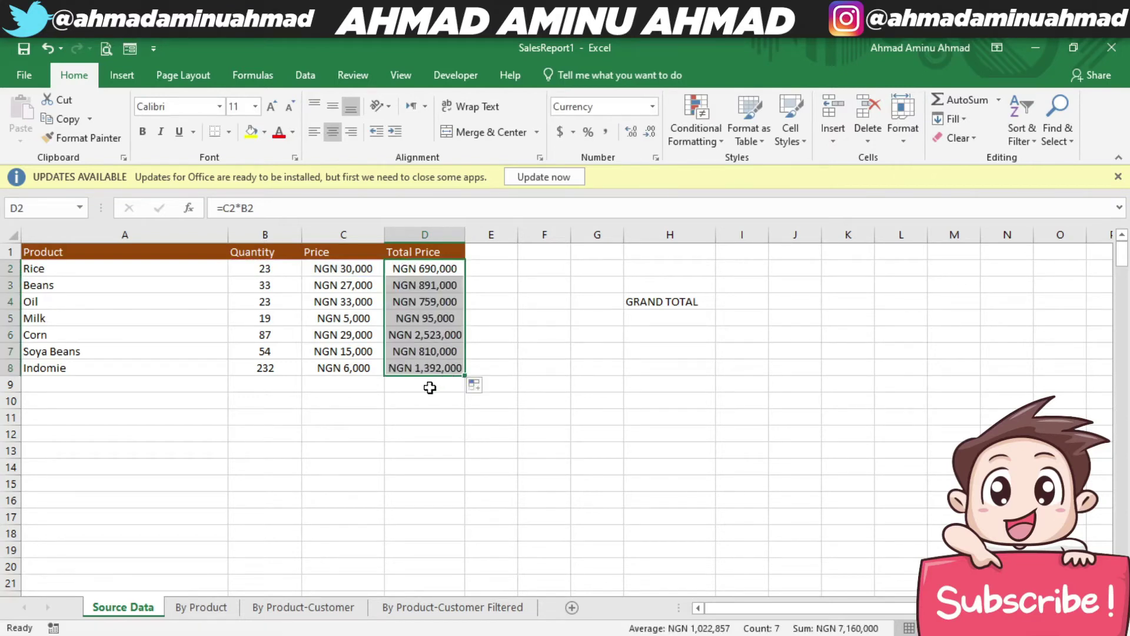
{"action": "left_click", "coordinate": [433, 386]}
{"action": "left_click", "coordinate": [325, 384]}
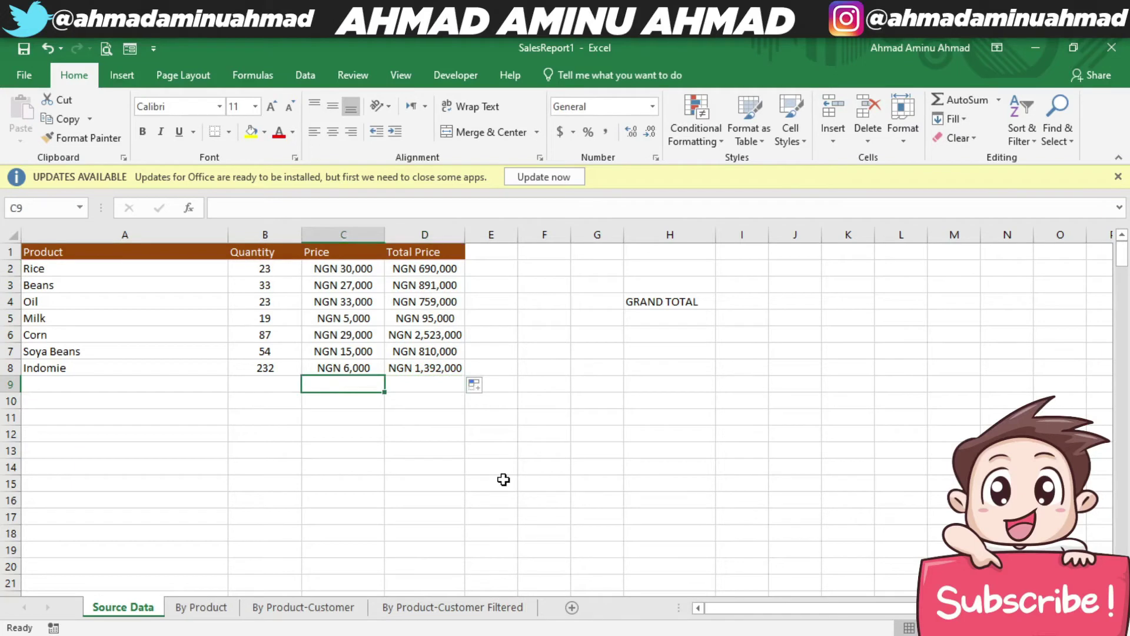
Label C9 GRAND TOTAL and enter =SUM(D2:D8) in D9.
{"action": "type", "text": "GRAND TOTAL"}
{"action": "key", "text": "Tab"}
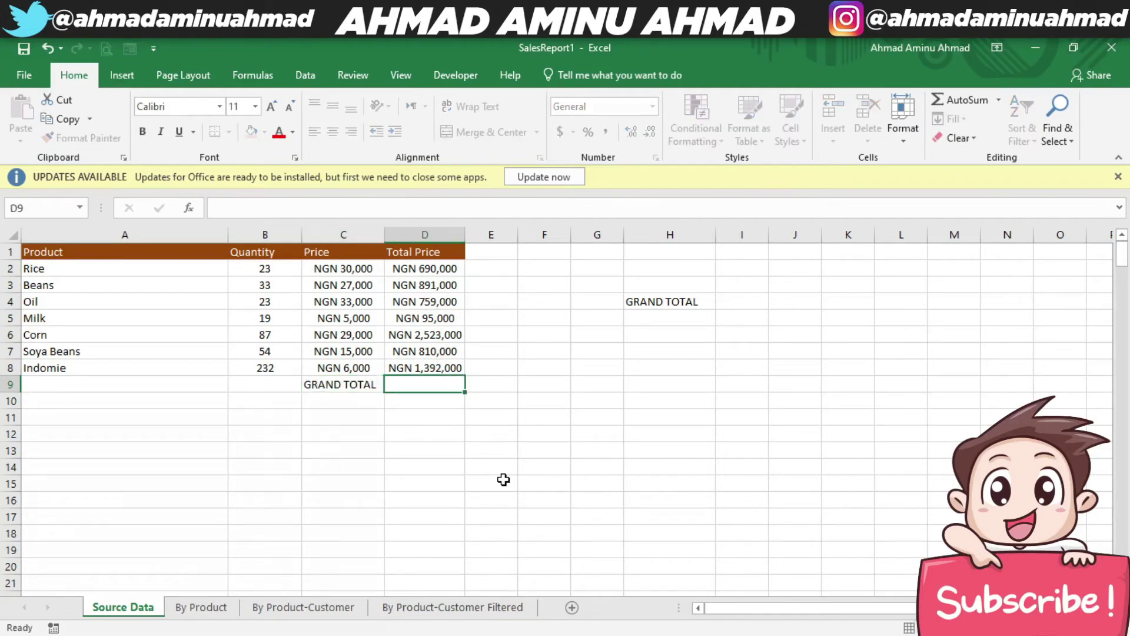
{"action": "type", "text": "SU"}
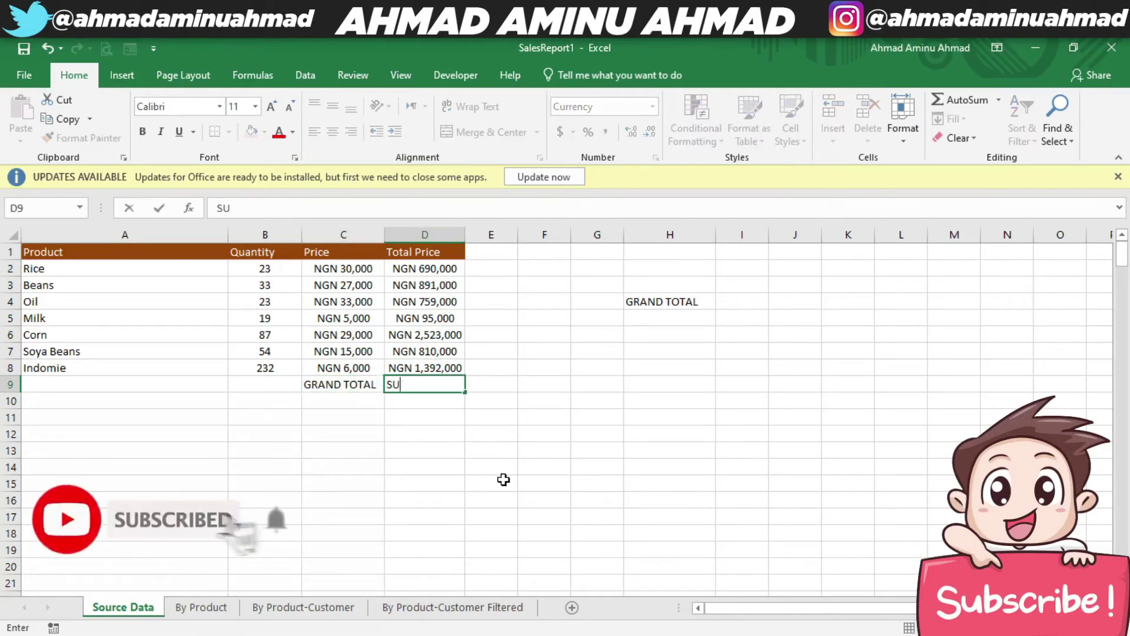
{"action": "key", "text": "BackSpace"}
{"action": "key", "text": "BackSpace"}
{"action": "type", "text": "=SUM("}
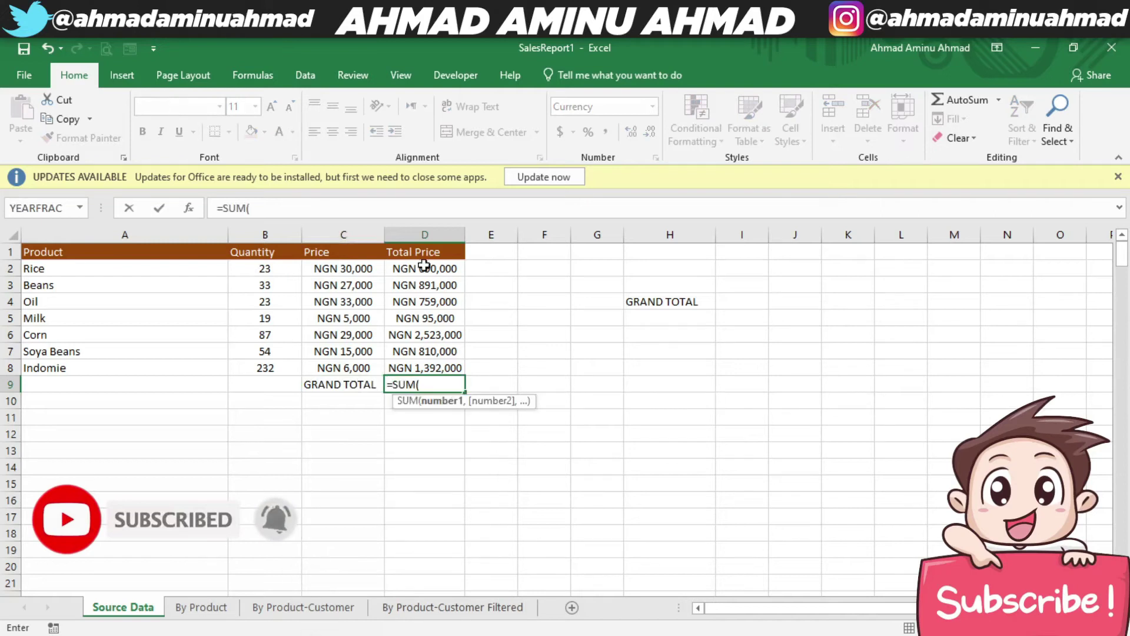
{"action": "left_click_drag", "start_coordinate": [424, 268], "coordinate": [429, 366]}
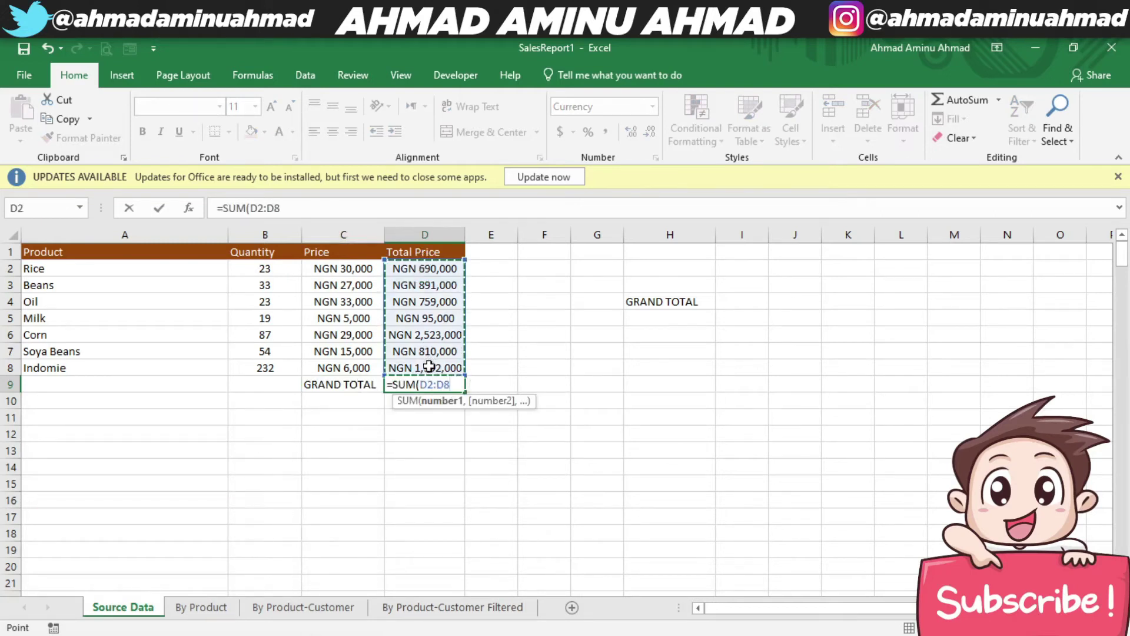
{"action": "key", "text": "ctrl+Return"}
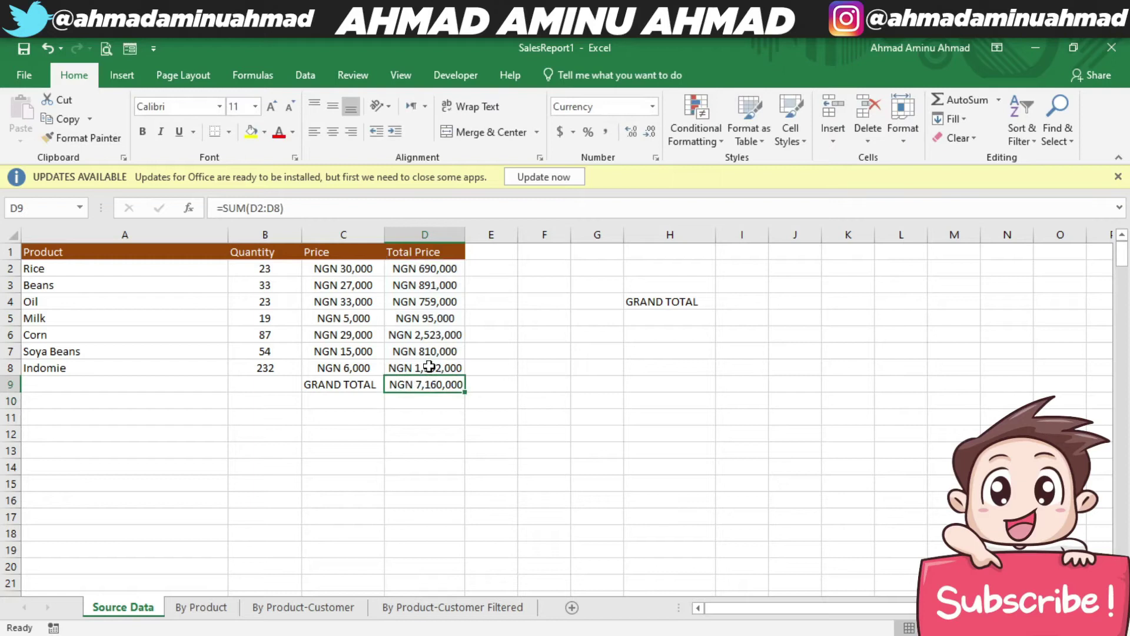
Bold the NGN 7,160,000 grand total, widen column D, and select the spare H4 label.
{"action": "left_click", "coordinate": [142, 132]}
{"action": "left_click_drag", "start_coordinate": [465, 234], "coordinate": [480, 239]}
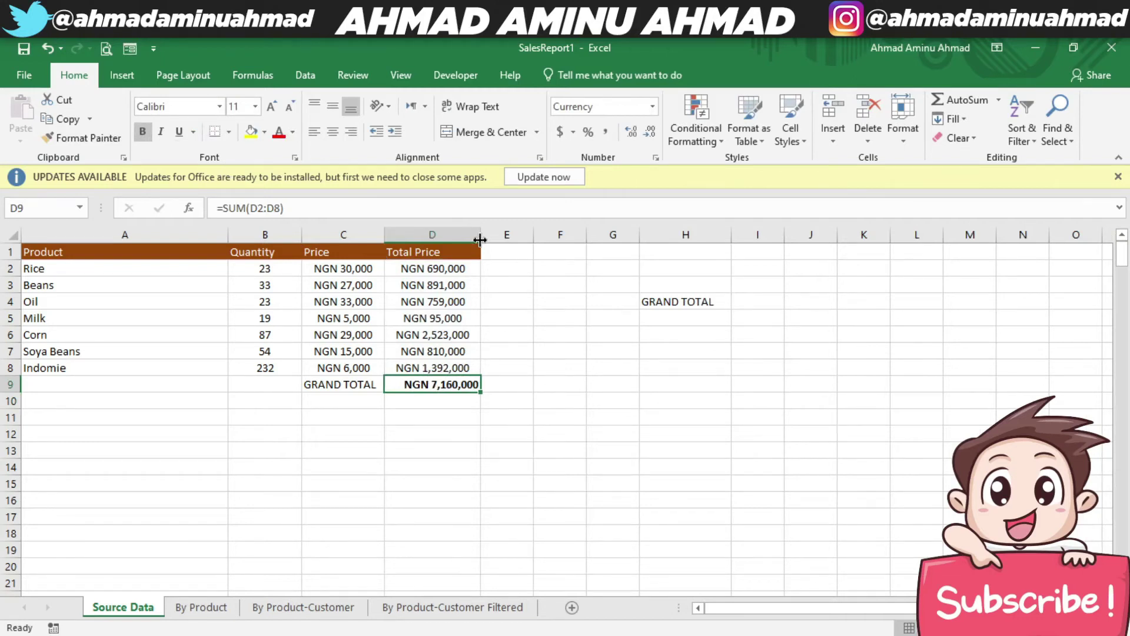
{"action": "left_click", "coordinate": [686, 298]}
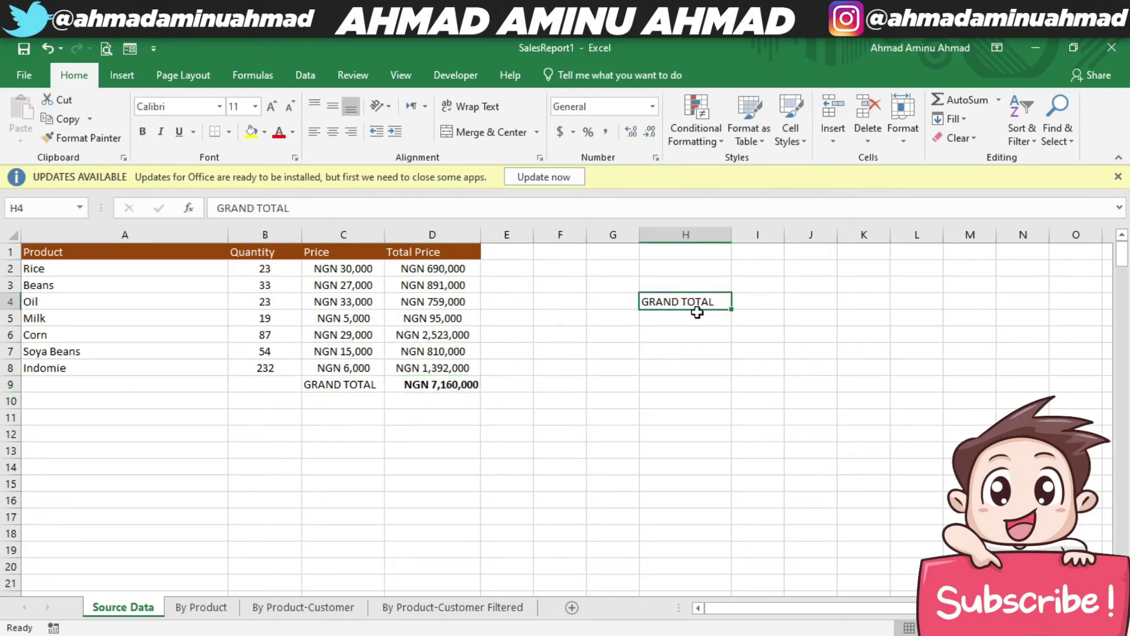
Move the spare label into C10 and rename it SUM PRODUCT.
{"action": "mouse_move", "coordinate": [693, 310]}
{"action": "left_mouse_down"}
{"action": "mouse_move", "coordinate": [375, 419]}
{"action": "mouse_move", "coordinate": [347, 417]}
{"action": "mouse_move", "coordinate": [345, 403]}
{"action": "left_mouse_up"}
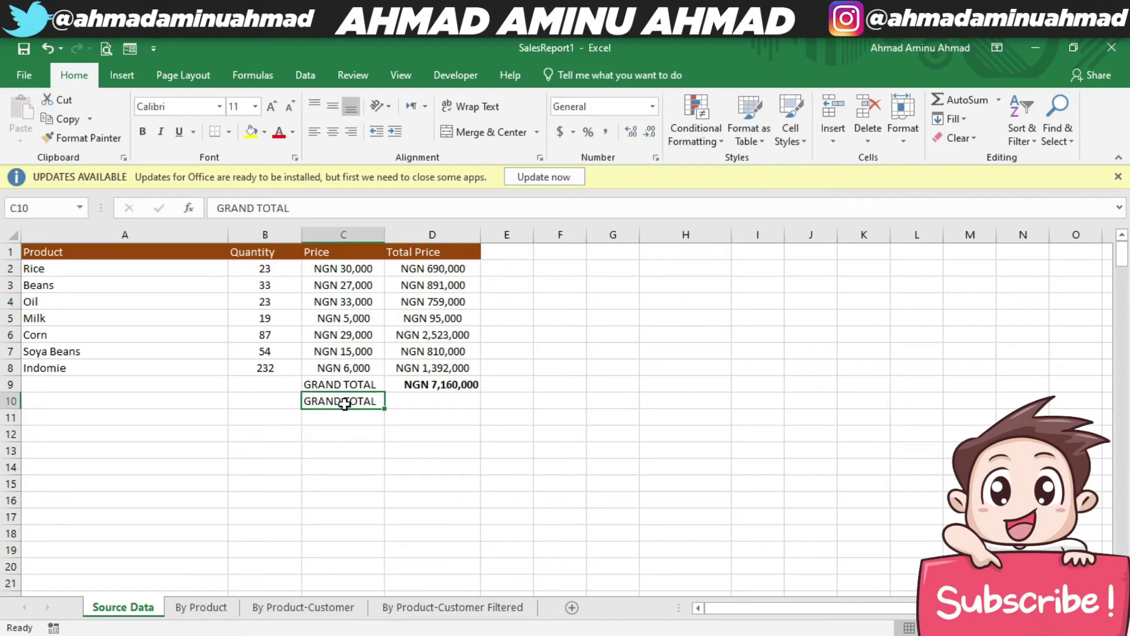
{"action": "type", "text": "SUM PRODUCT"}
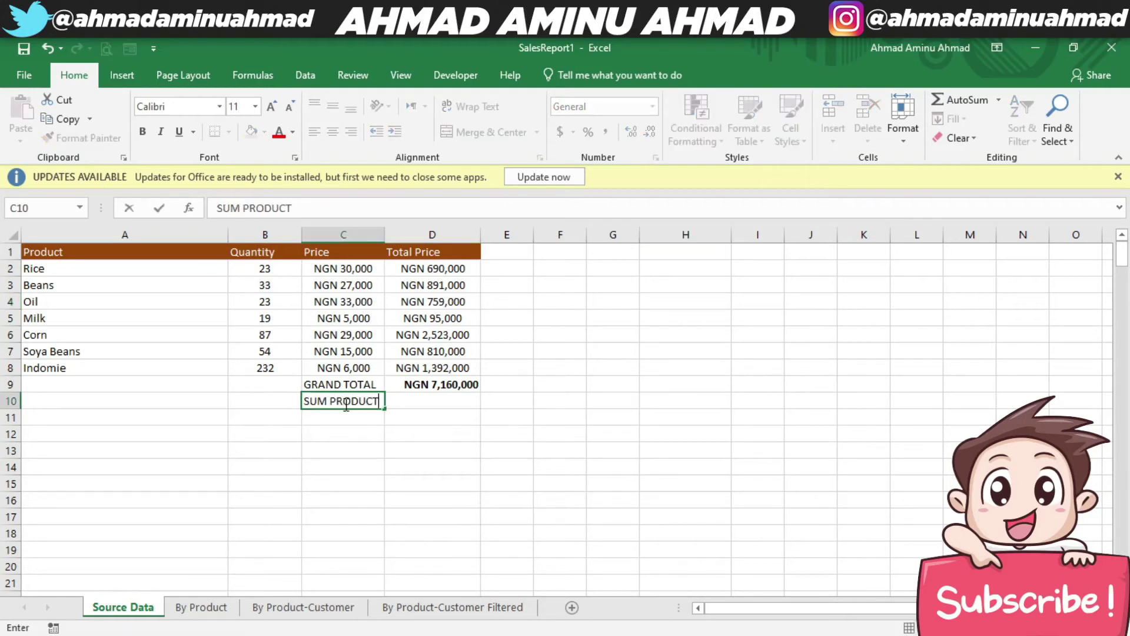
{"action": "key", "text": "Tab"}
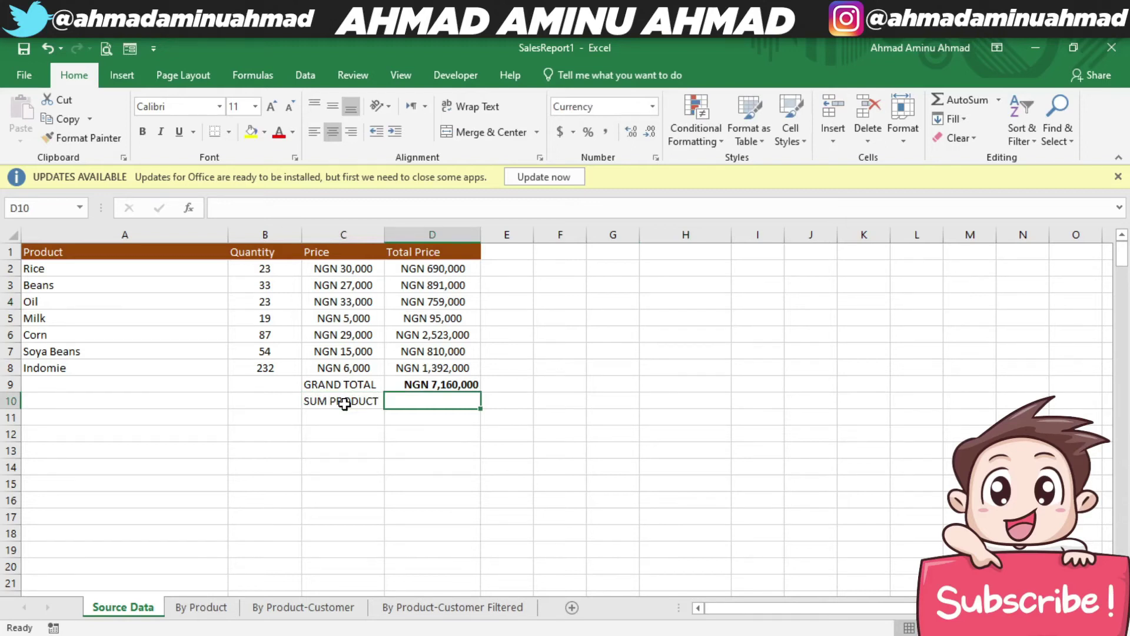
Enter =SUMPRODUCT(B2:B8,C2:C8) in D10 to total Quantity times Price.
{"action": "type", "text": "="}
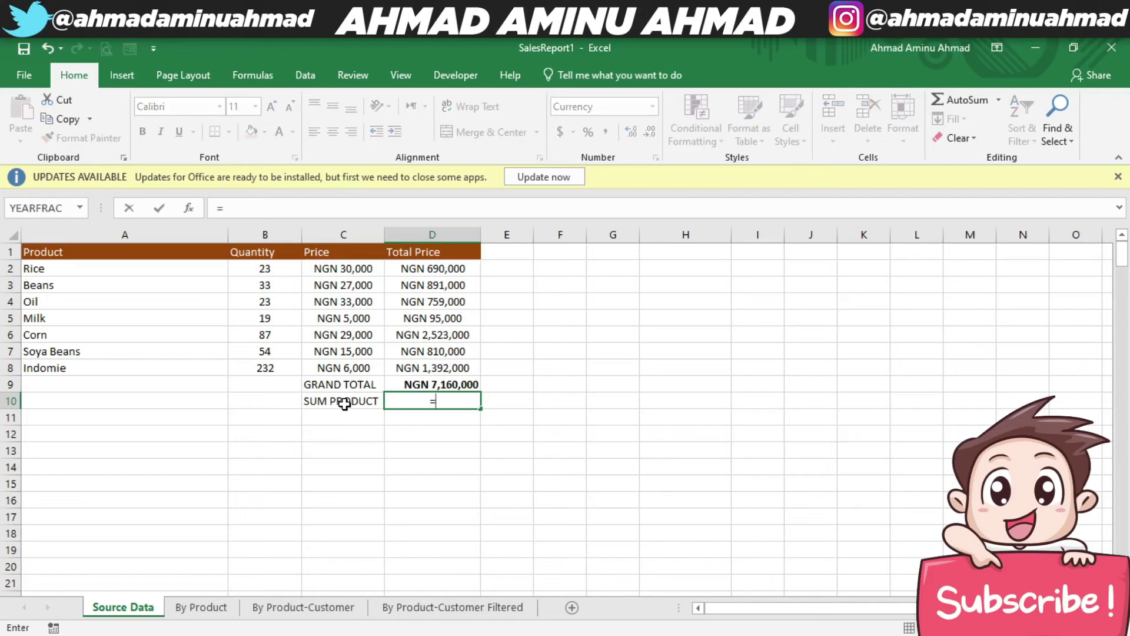
{"action": "type", "text": "SUMPR"}
{"action": "key", "text": "Tab"}
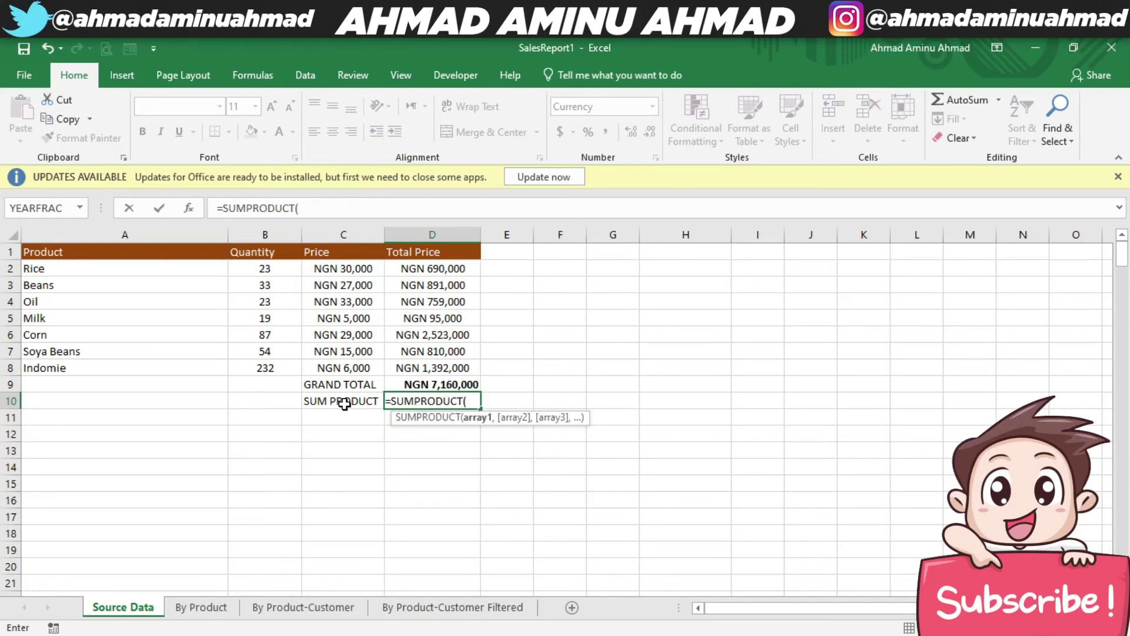
{"action": "left_click_drag", "start_coordinate": [265, 268], "coordinate": [267, 378]}
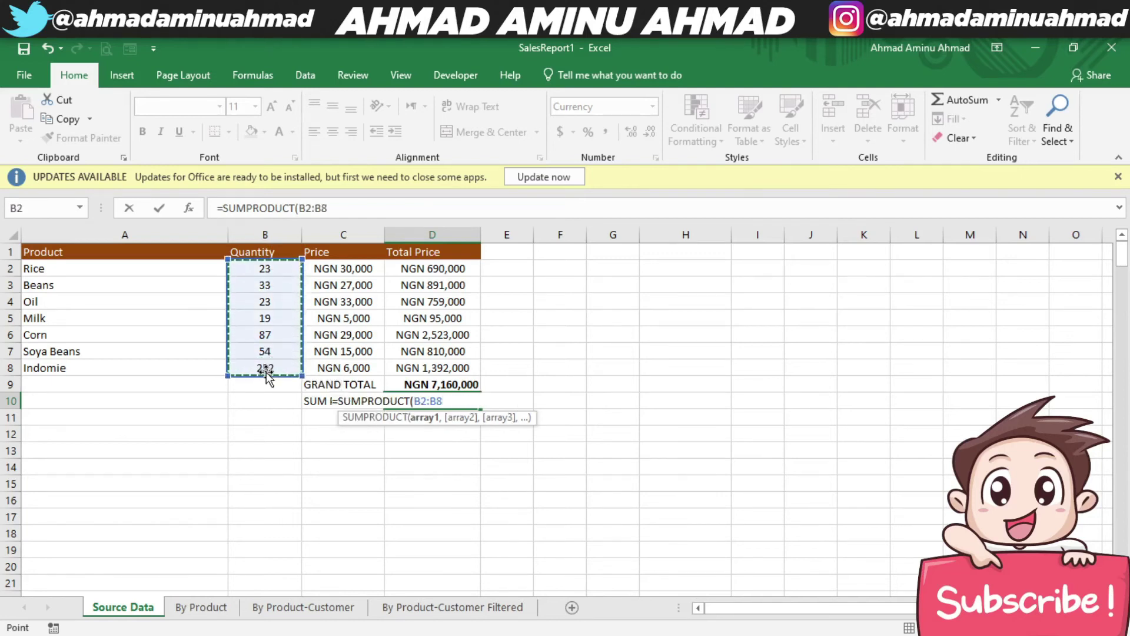
{"action": "type", "text": ","}
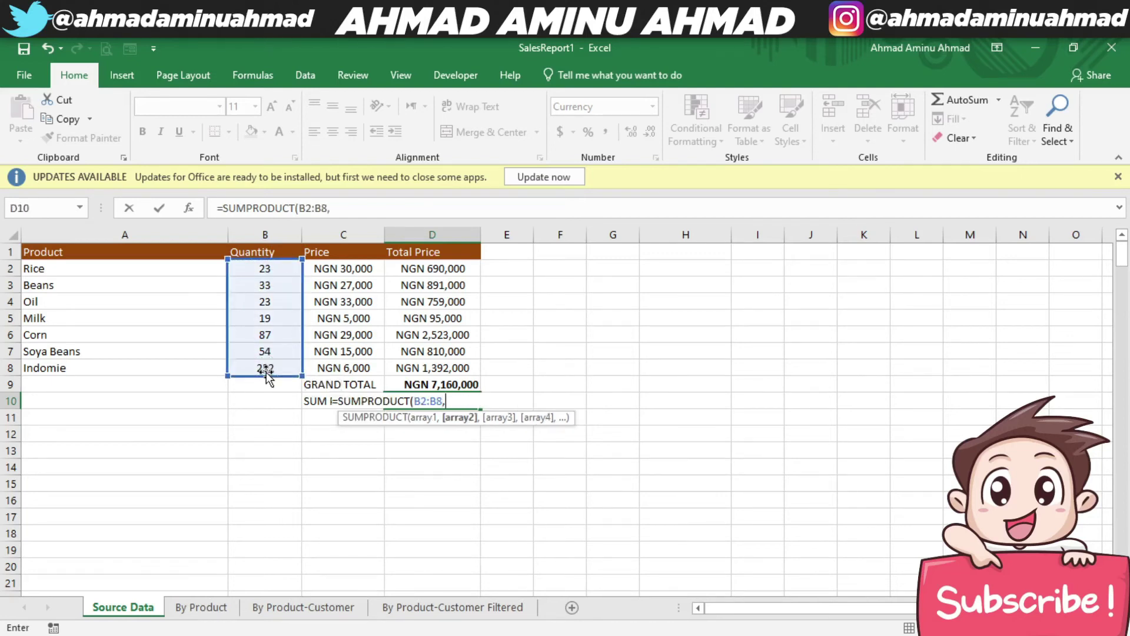
{"action": "left_click_drag", "start_coordinate": [330, 268], "coordinate": [337, 369]}
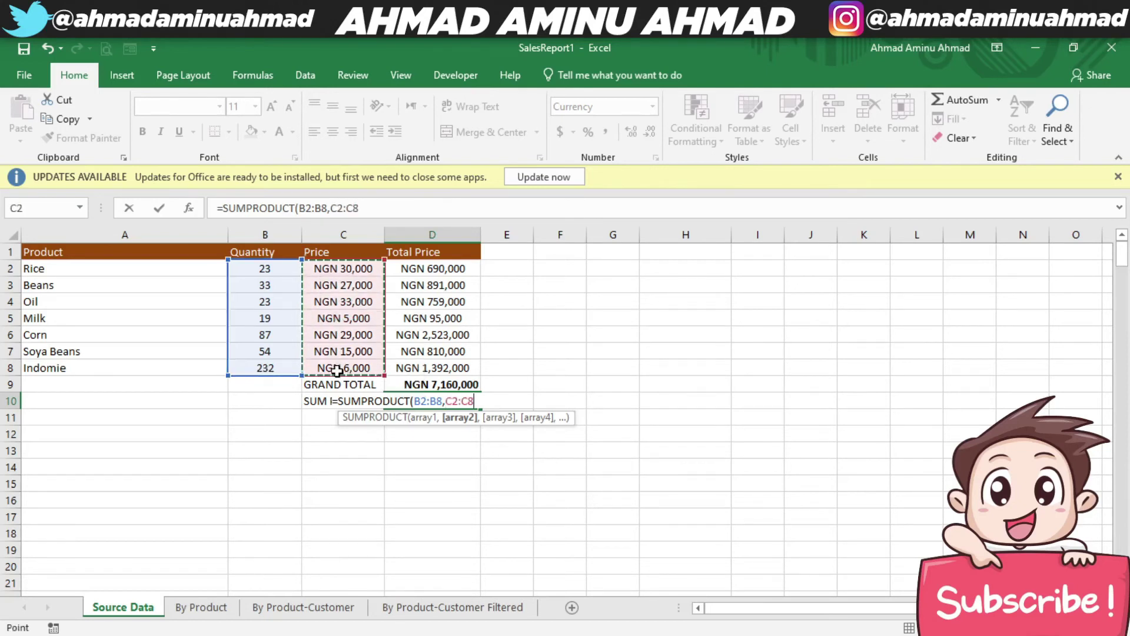
{"action": "type", "text": ")"}
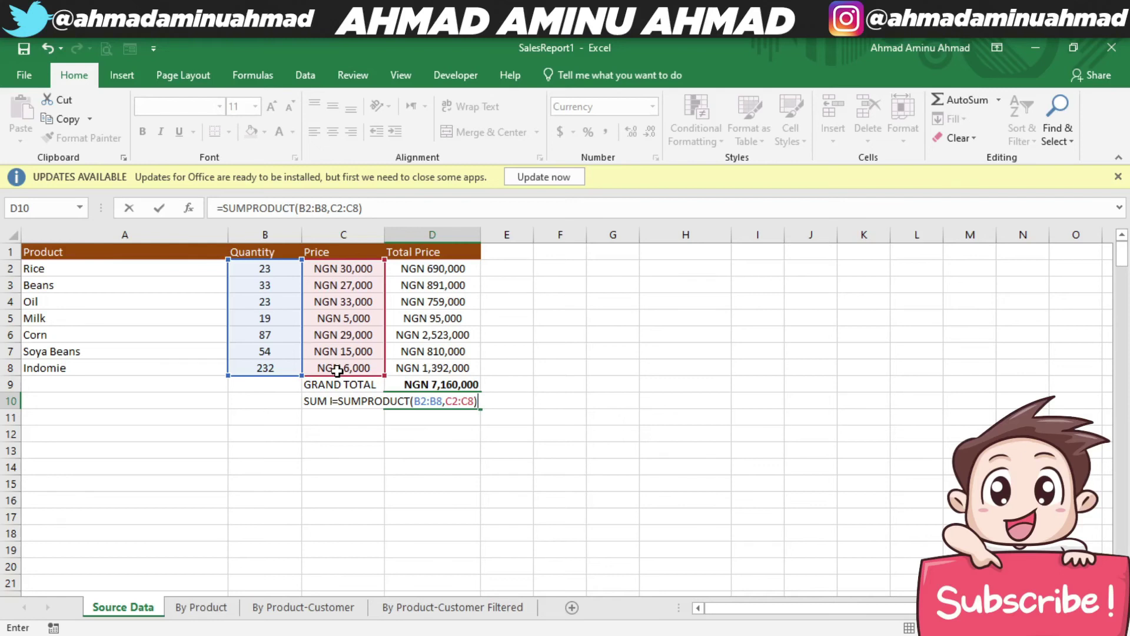
{"action": "key", "text": "Return"}
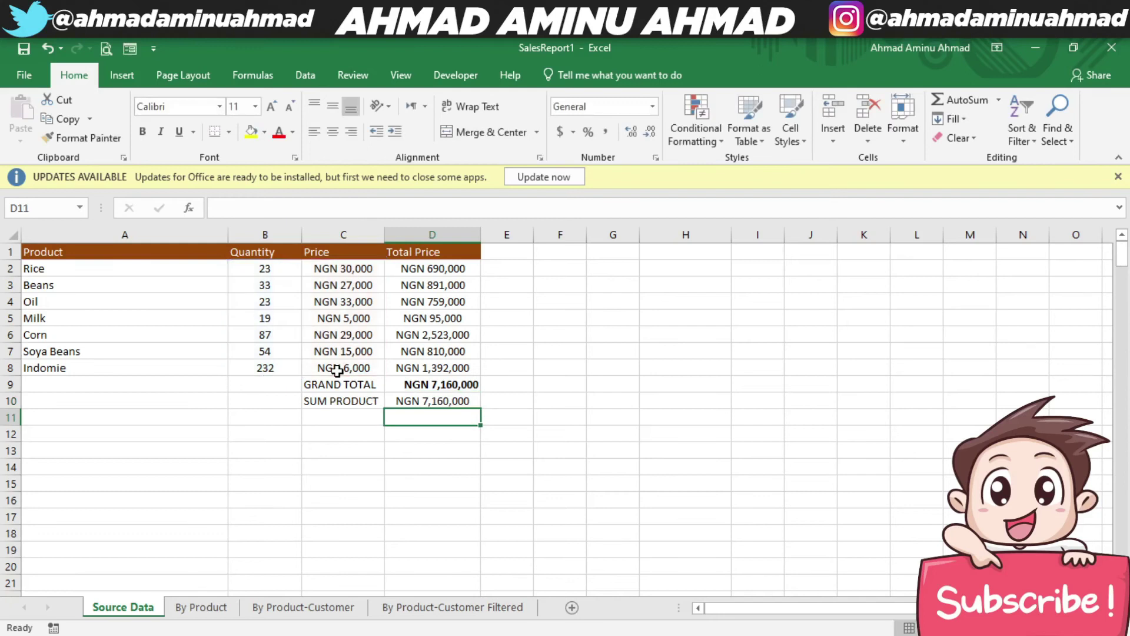
Make D10's NGN 7,160,000 SUMPRODUCT total bold and remove its center alignment.
{"action": "left_click", "coordinate": [427, 402]}
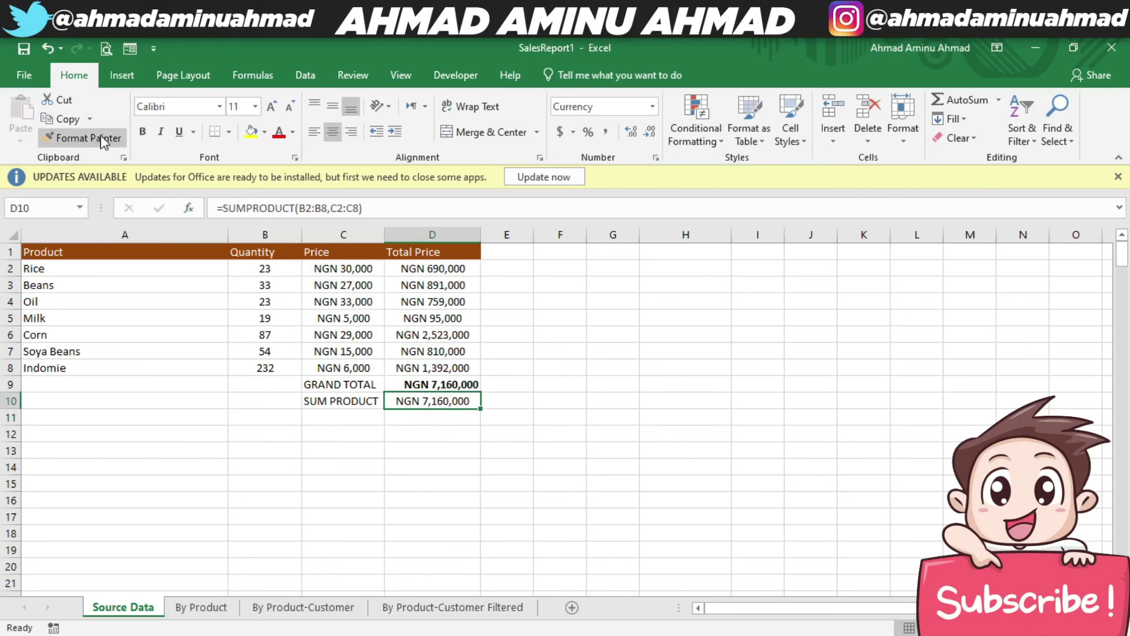
{"action": "left_click", "coordinate": [143, 132]}
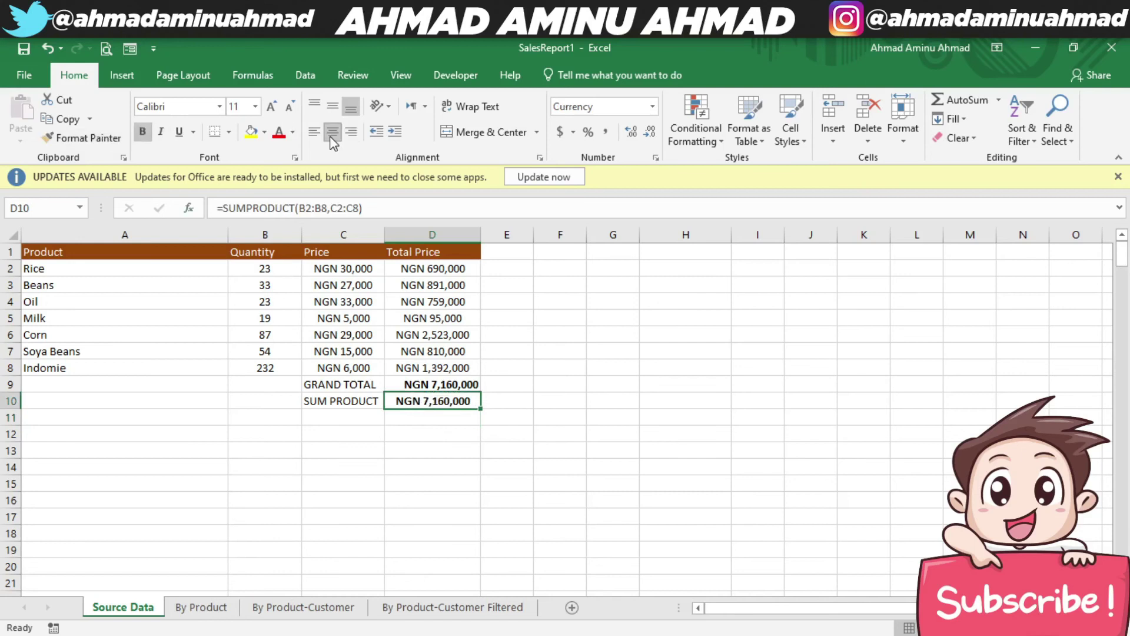
{"action": "left_click", "coordinate": [332, 132]}
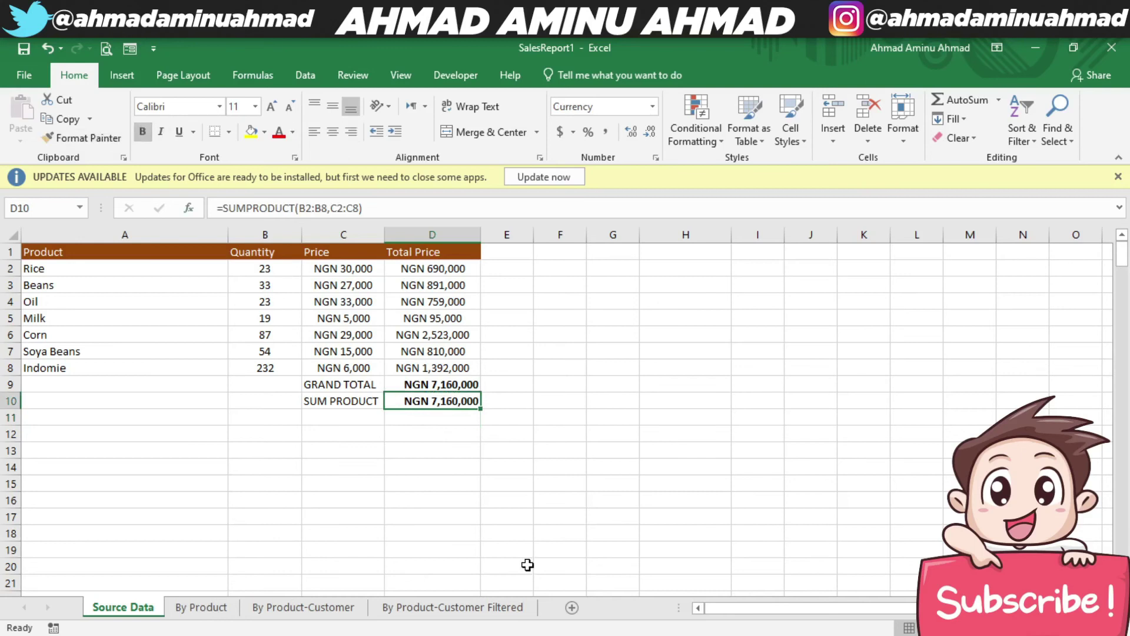
{"action": "left_click", "coordinate": [430, 497]}
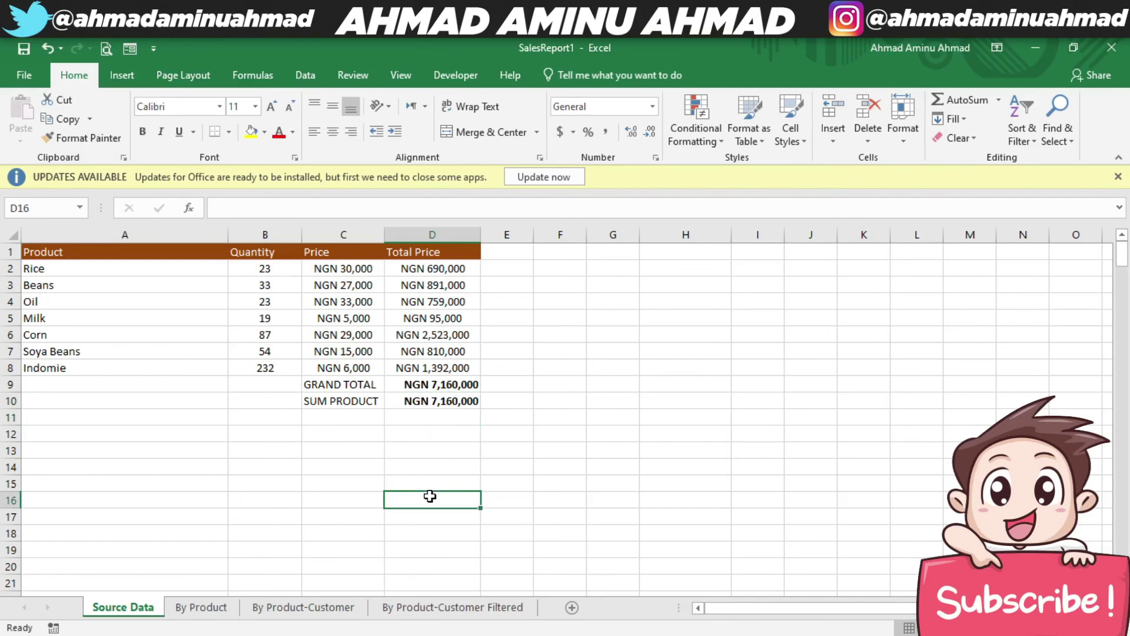